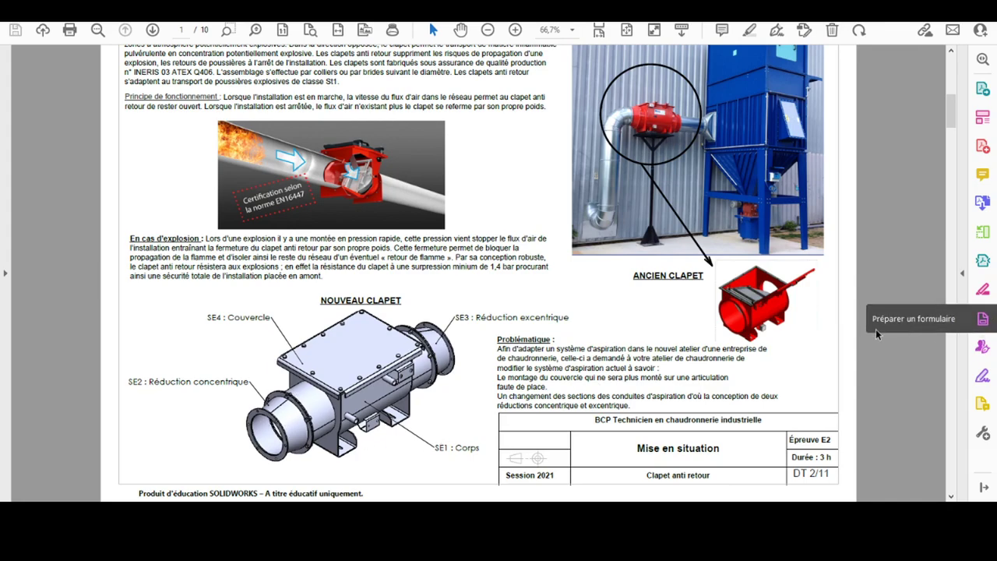
Scroll the PDF down to page 2's exploded view and parts list.
{"action": "scroll", "coordinate": [693, 344], "scroll_direction": "down", "scroll_amount": 5}
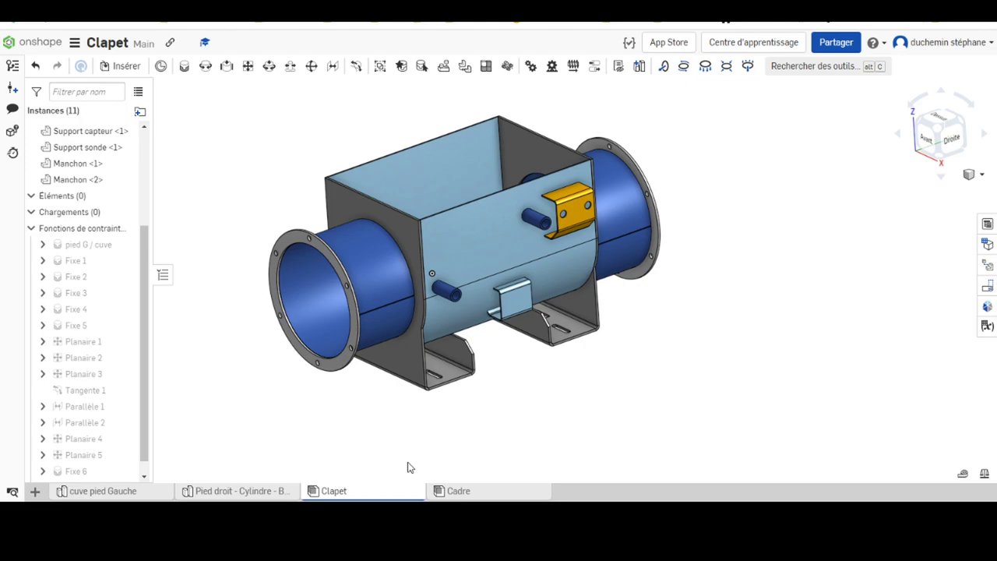
{"action": "mouse_move", "coordinate": [334, 491]}
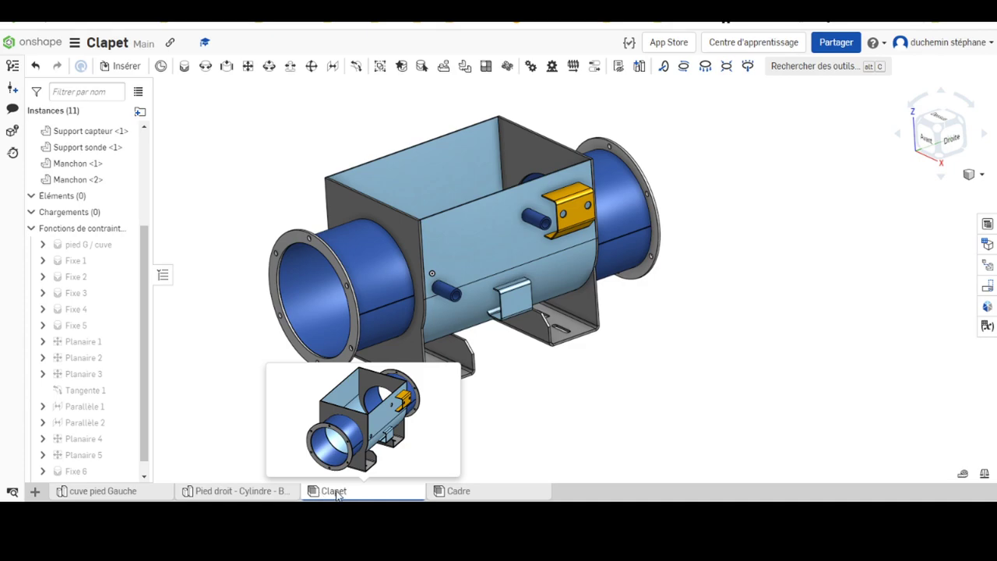
Rename the Clapet assembly to SE1.
{"action": "right_click", "coordinate": [336, 496]}
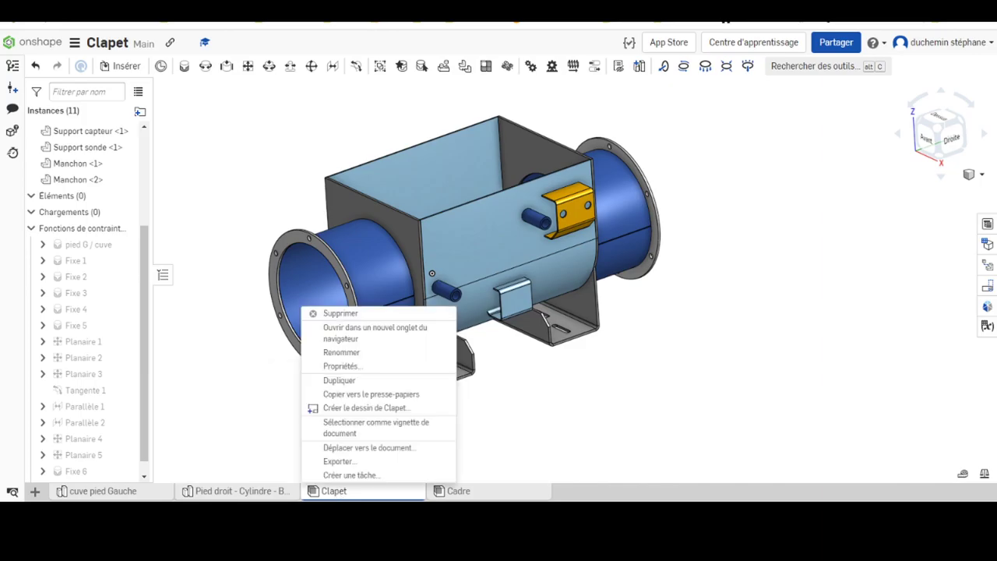
{"action": "left_click", "coordinate": [348, 355]}
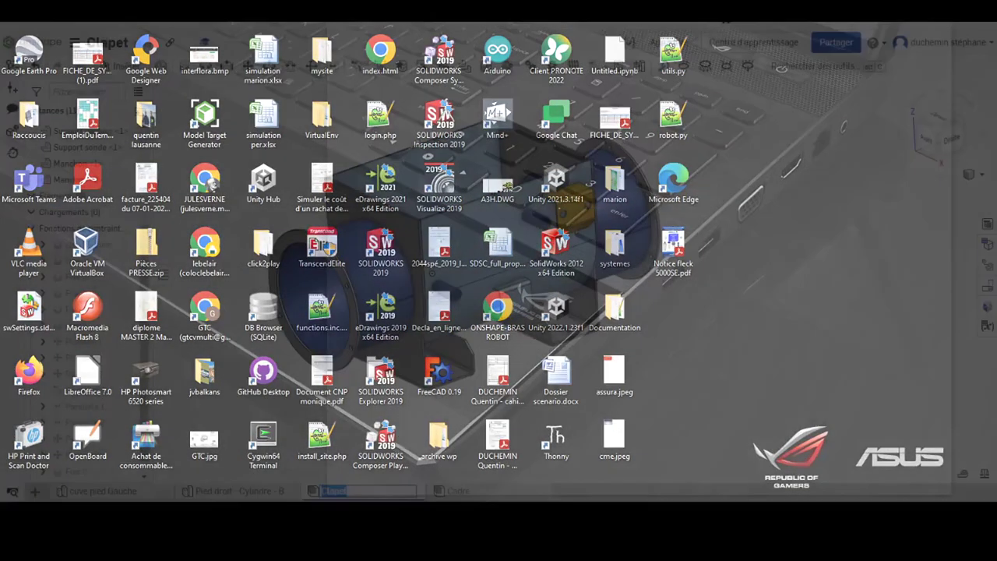
{"action": "type", "text": "Se"}
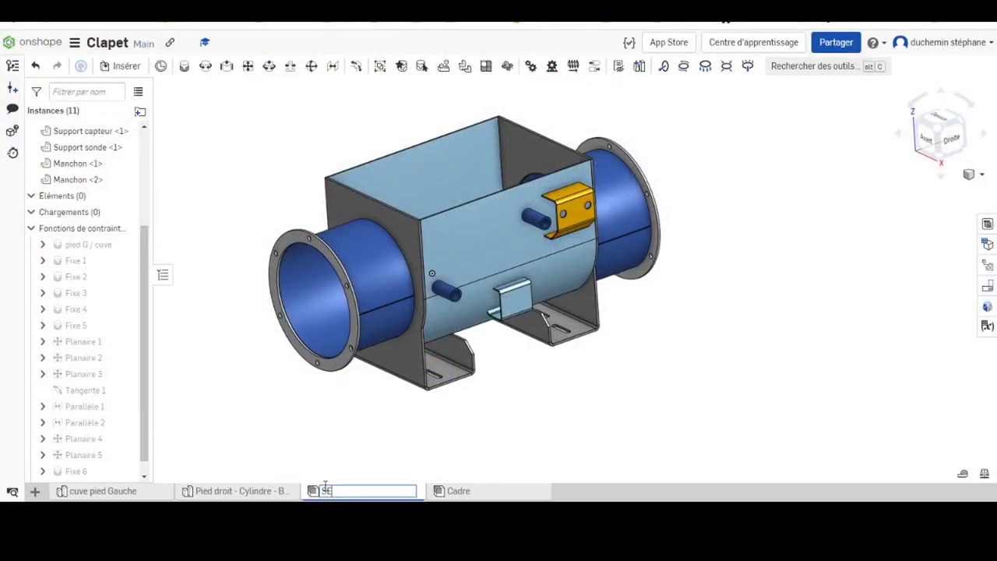
{"action": "type", "text": "1"}
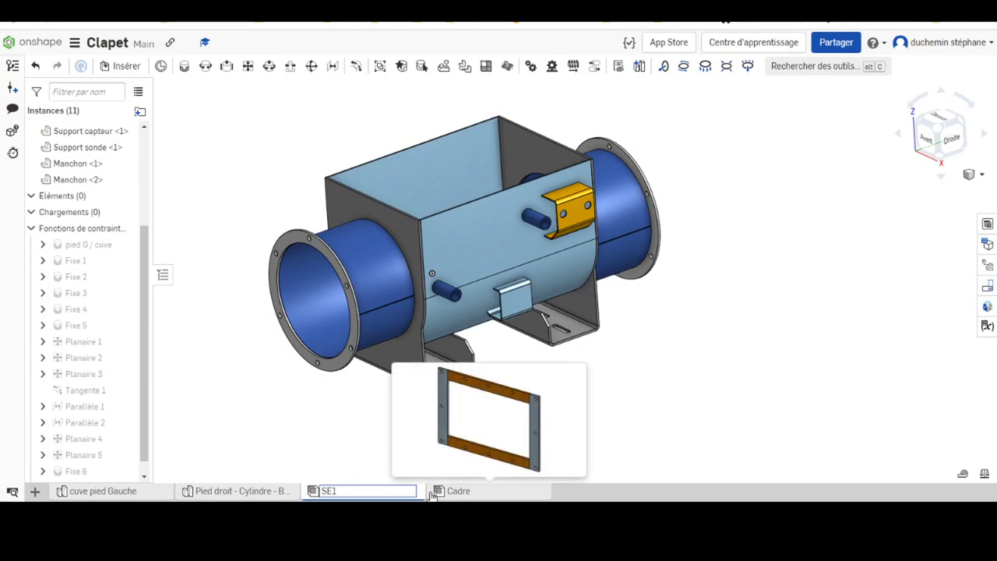
{"action": "key", "text": "Return"}
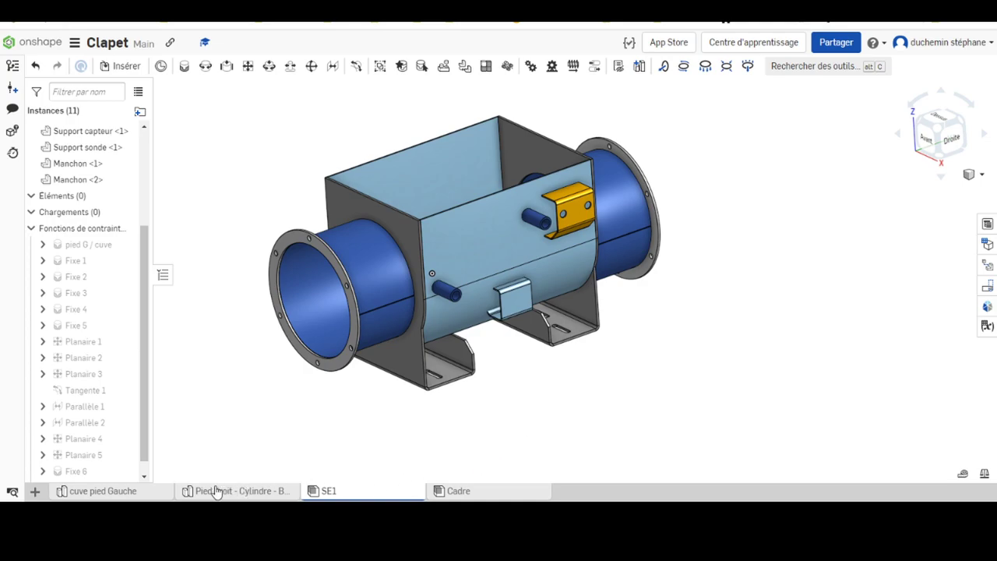
Create a new empty assembly and name it SE2.
{"action": "left_click", "coordinate": [34, 492]}
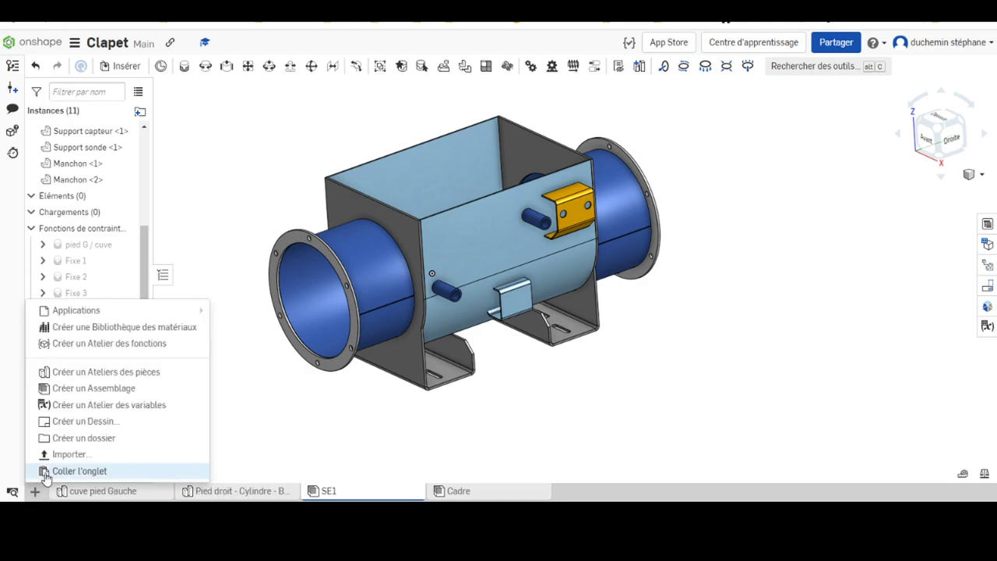
{"action": "left_click", "coordinate": [80, 389]}
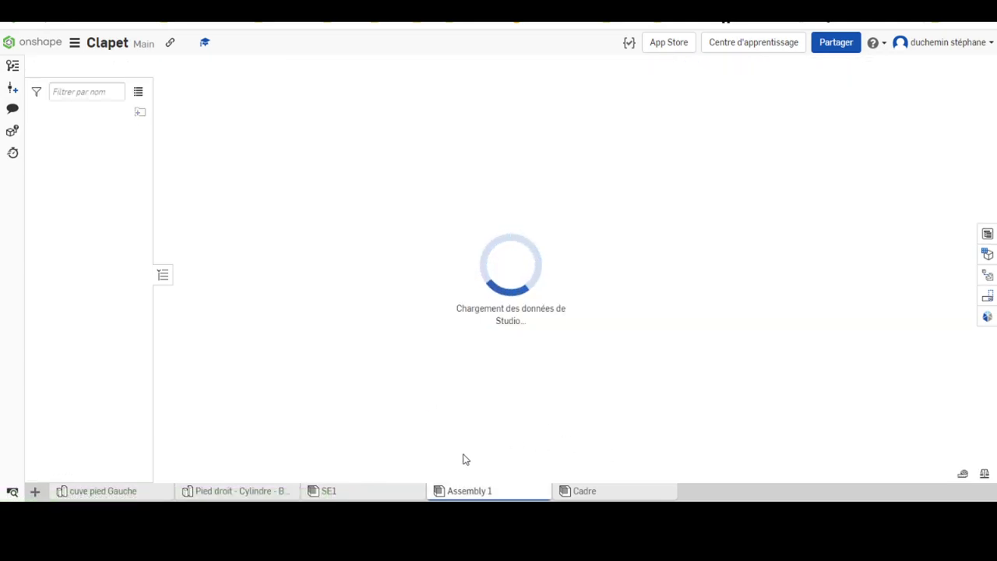
{"action": "right_click", "coordinate": [449, 496]}
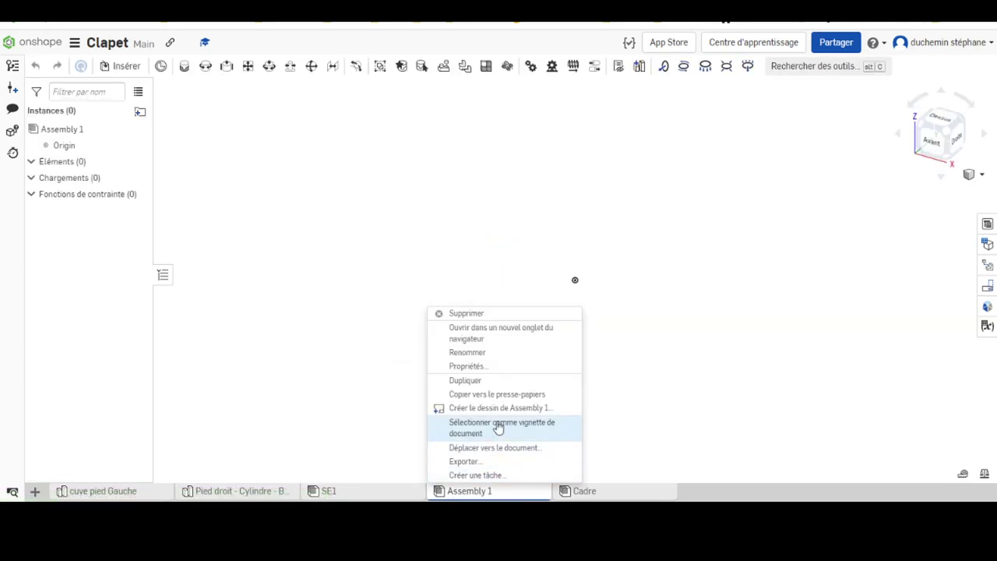
{"action": "left_click", "coordinate": [484, 351]}
{"action": "type", "text": "SE2"}
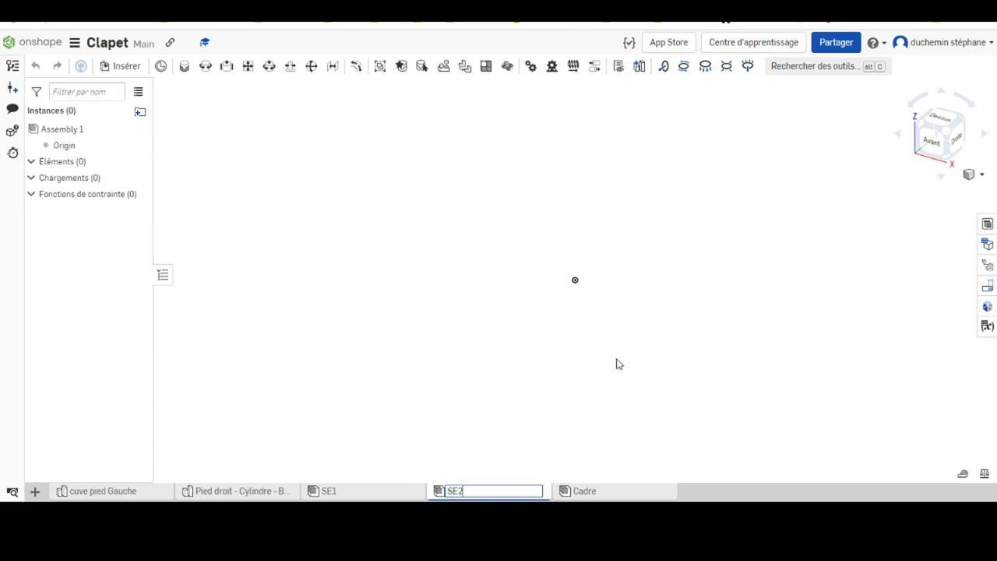
{"action": "key", "text": "Return"}
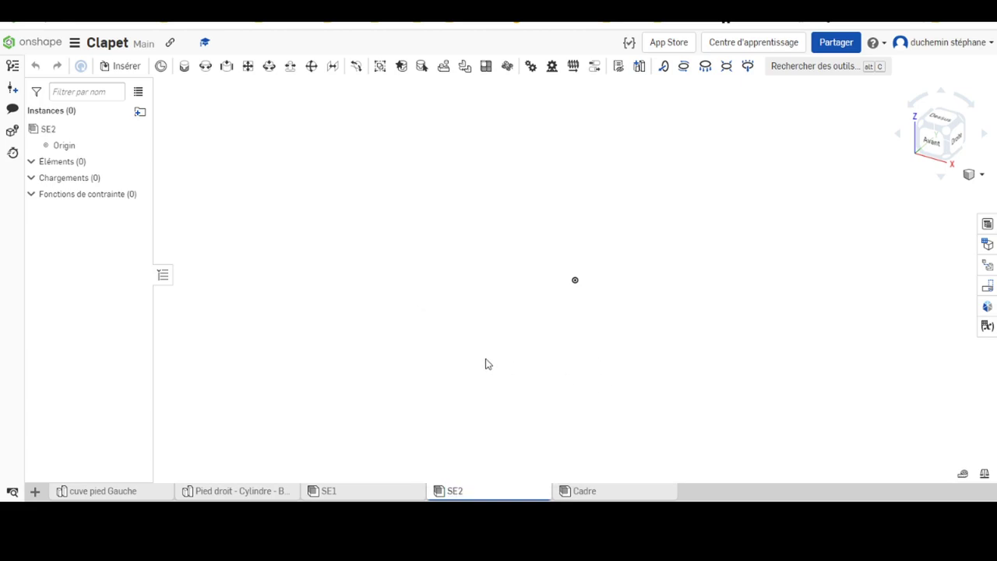
Insert the Réduction concentrique from the part studio into SE2.
{"action": "left_click", "coordinate": [127, 67]}
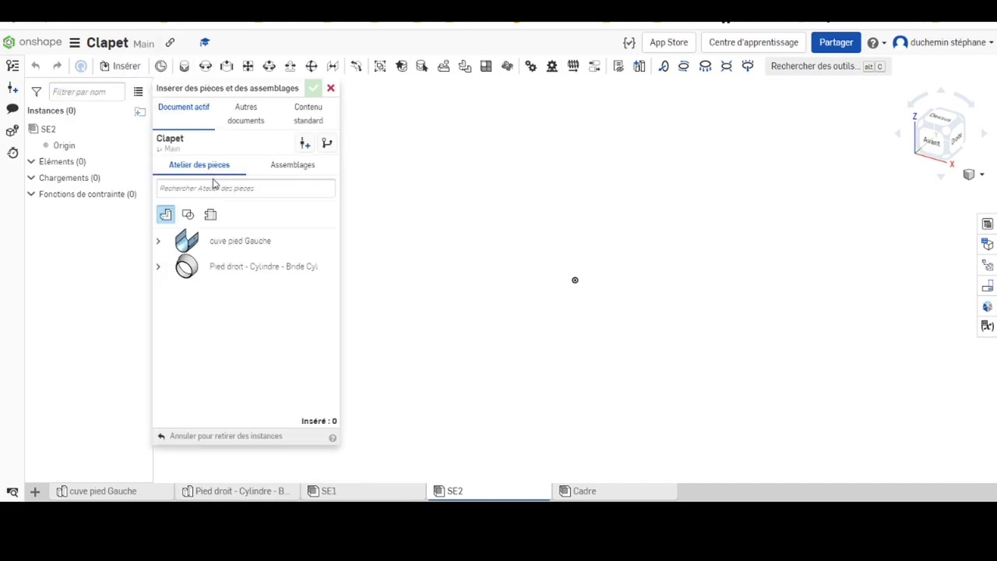
{"action": "left_click", "coordinate": [159, 268]}
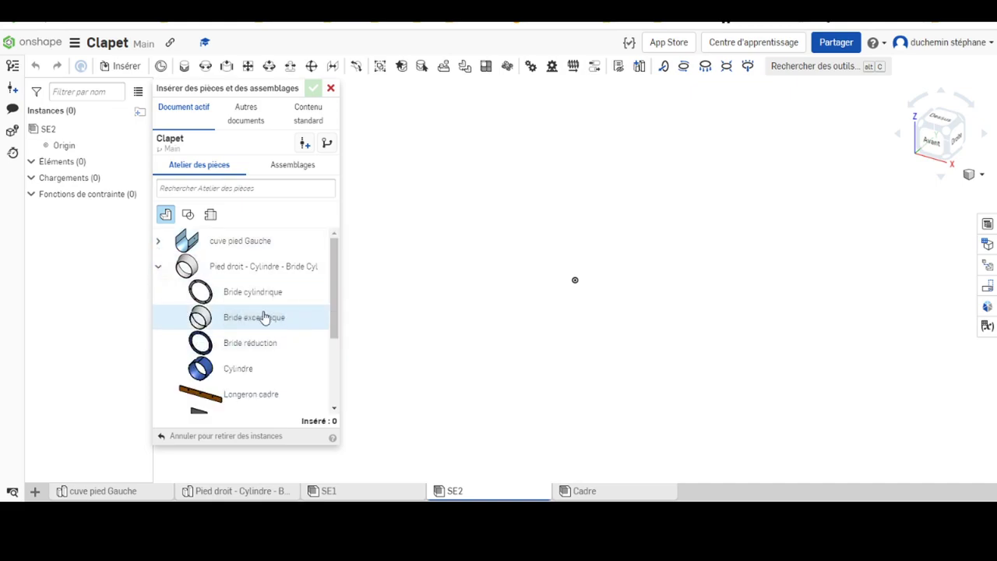
{"action": "scroll", "coordinate": [272, 333], "scroll_direction": "down", "scroll_amount": 3}
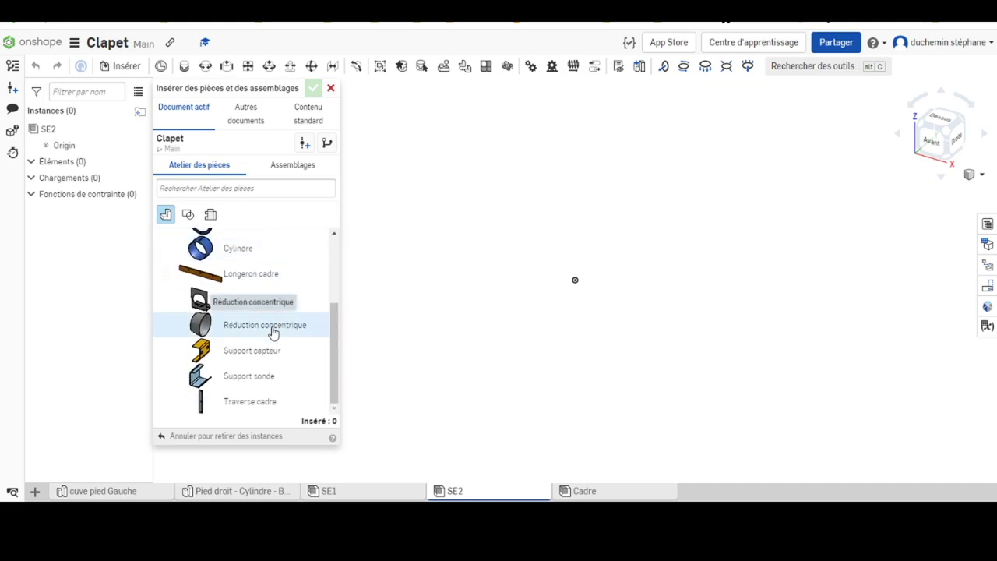
{"action": "left_click", "coordinate": [273, 331]}
{"action": "left_click", "coordinate": [580, 264]}
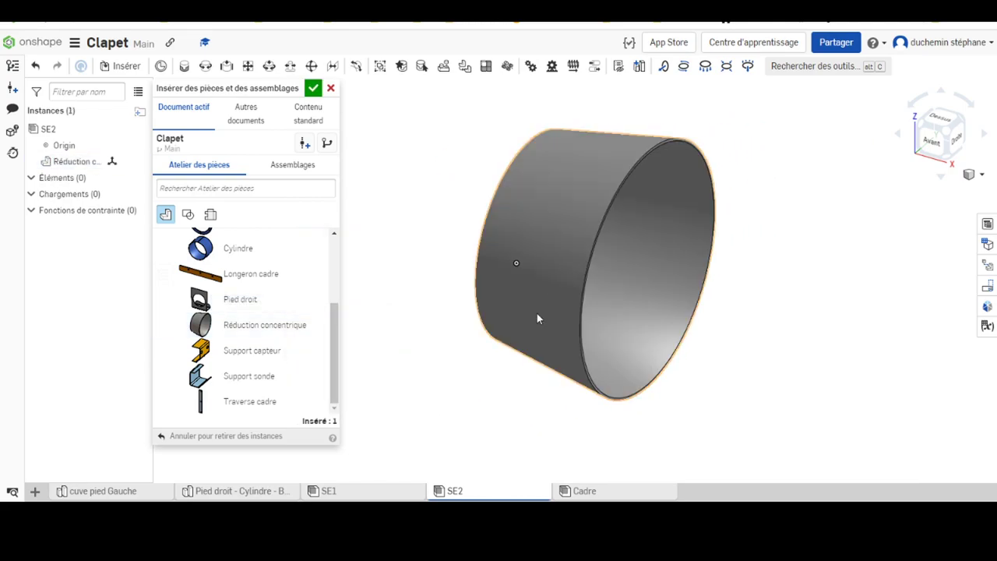
{"action": "left_click_drag", "start_coordinate": [338, 345], "coordinate": [333, 274]}
Place the Bride cylindrique and Bride réduction flanges on either side of the reduction.
{"action": "left_click", "coordinate": [245, 298]}
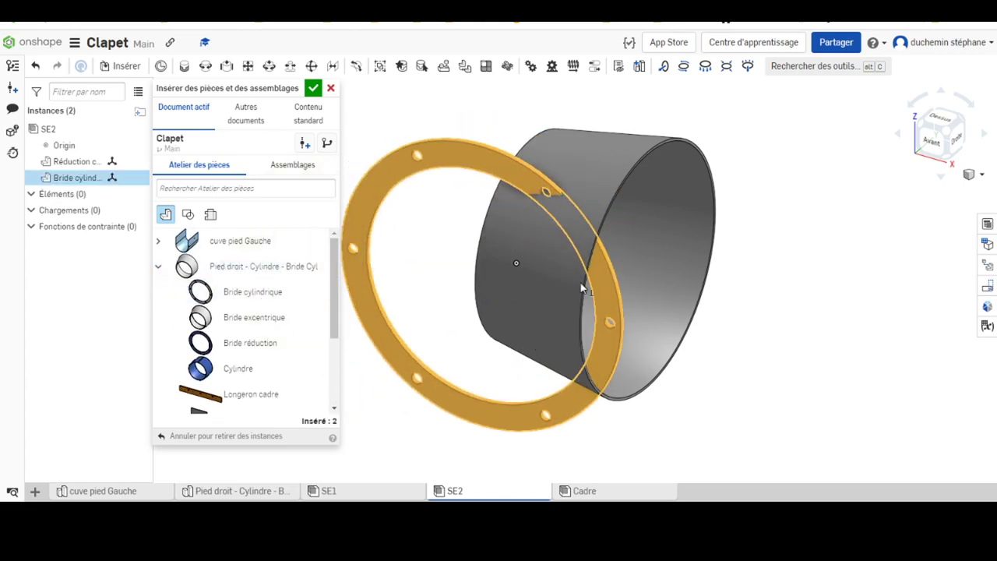
{"action": "left_click", "coordinate": [772, 284]}
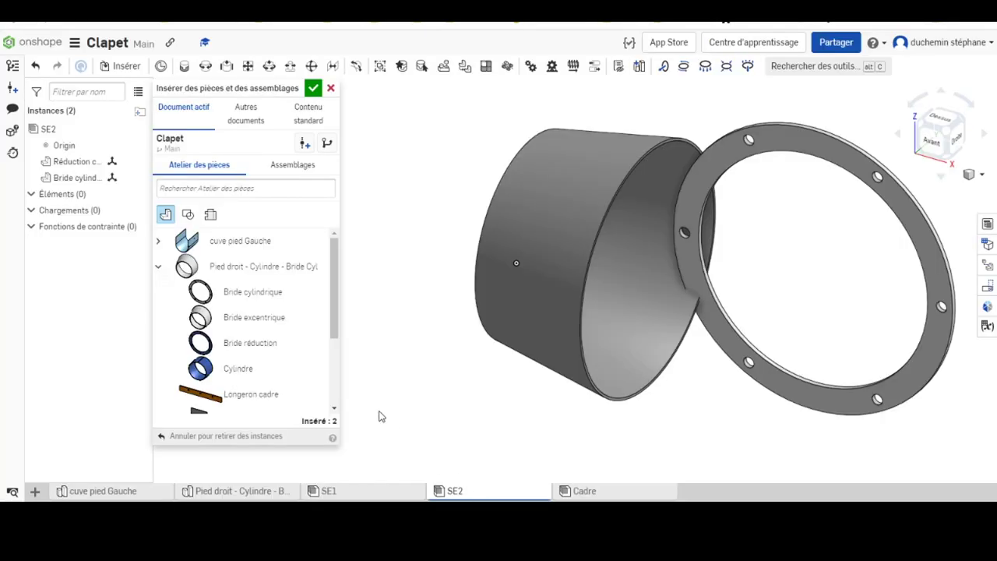
{"action": "left_click", "coordinate": [266, 347]}
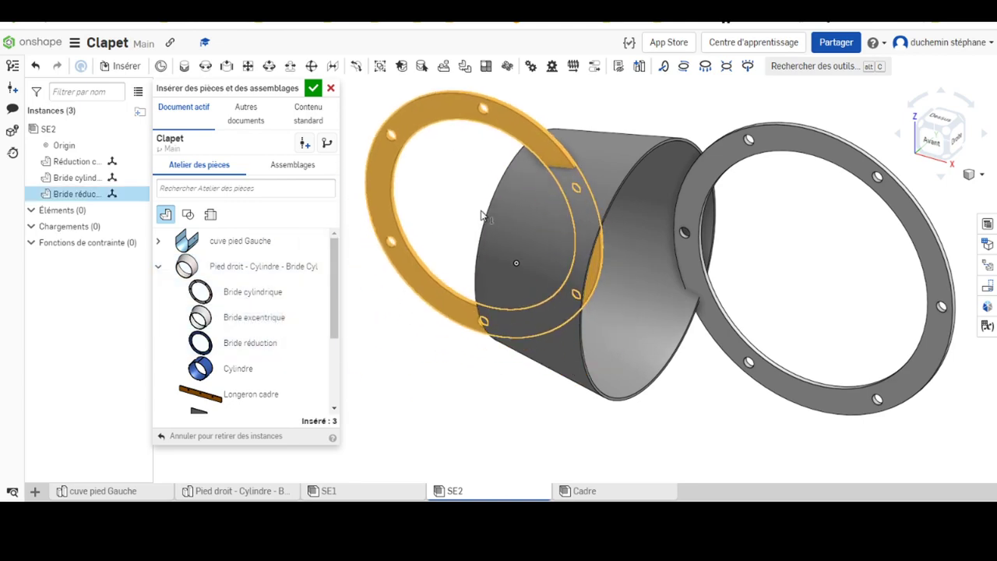
{"action": "left_click", "coordinate": [453, 228]}
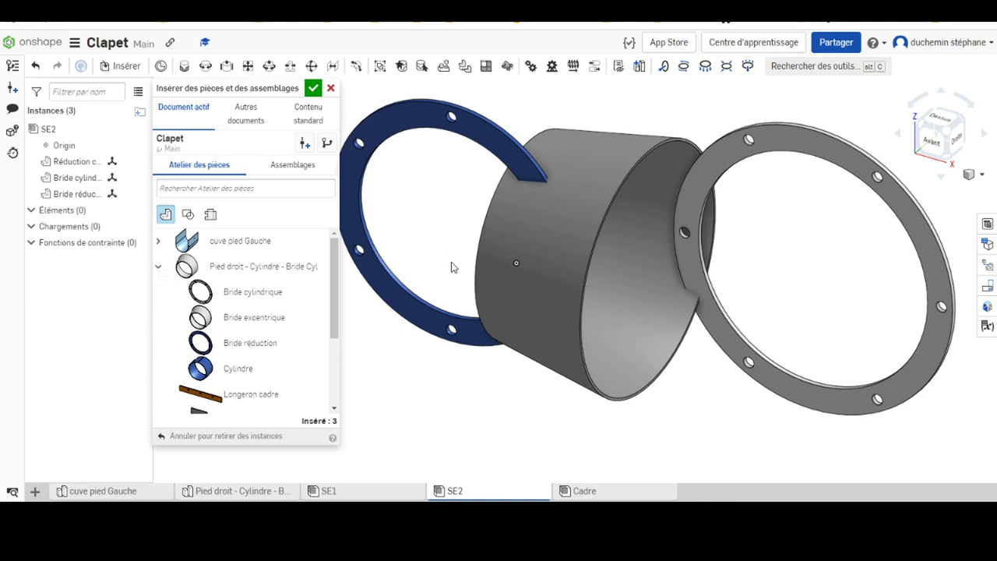
{"action": "left_click", "coordinate": [312, 88]}
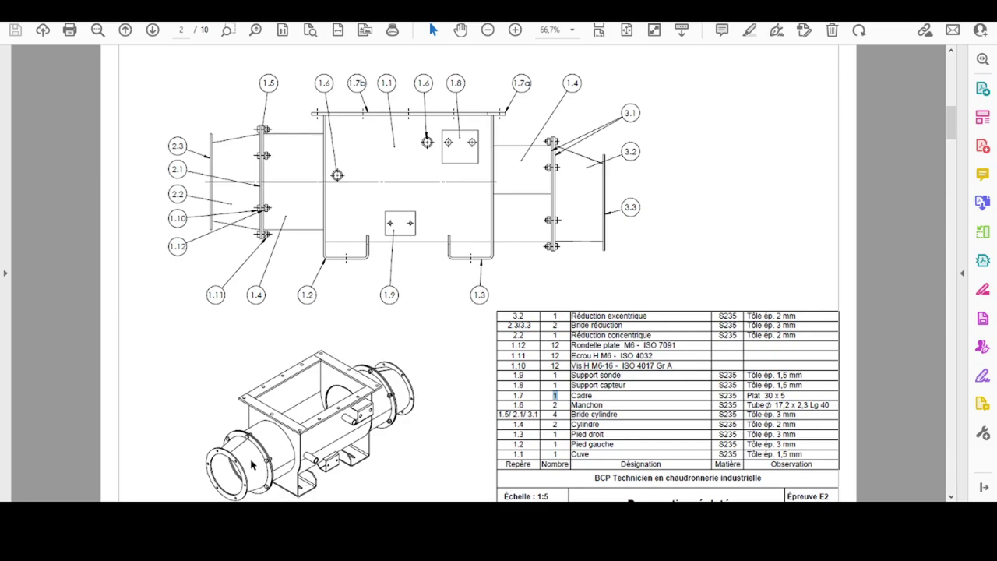
Zoom the PDF to 400% on the isometric view's inlet reduction and flanges.
{"action": "scroll", "coordinate": [225, 452], "scroll_direction": "down", "scroll_amount": 2}
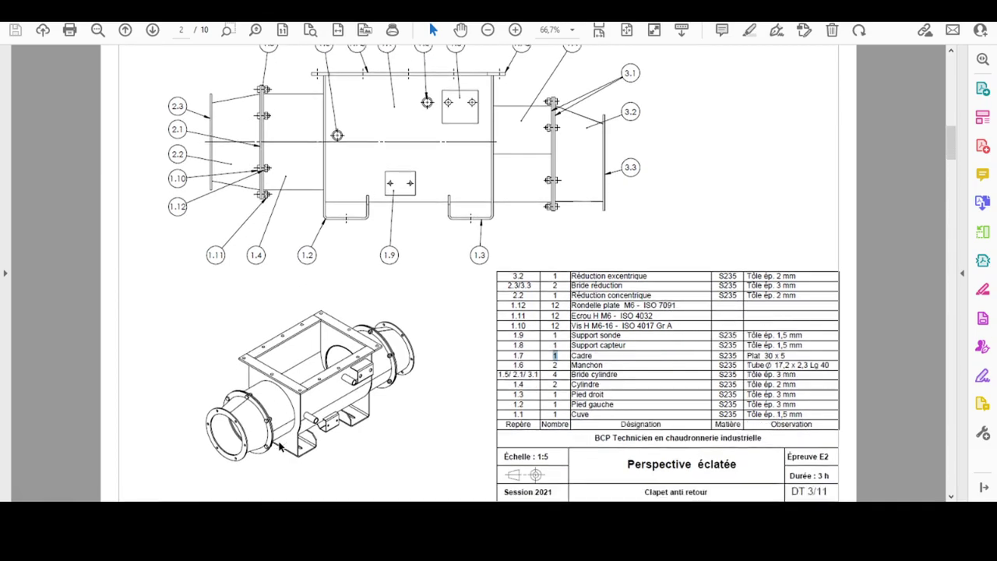
{"action": "scroll", "coordinate": [222, 425], "scroll_direction": "up", "scroll_amount": 3, "text": "ctrl"}
{"action": "scroll", "coordinate": [222, 424], "scroll_direction": "up", "scroll_amount": 2, "text": "ctrl"}
{"action": "scroll", "coordinate": [220, 372], "scroll_direction": "down", "scroll_amount": 1}
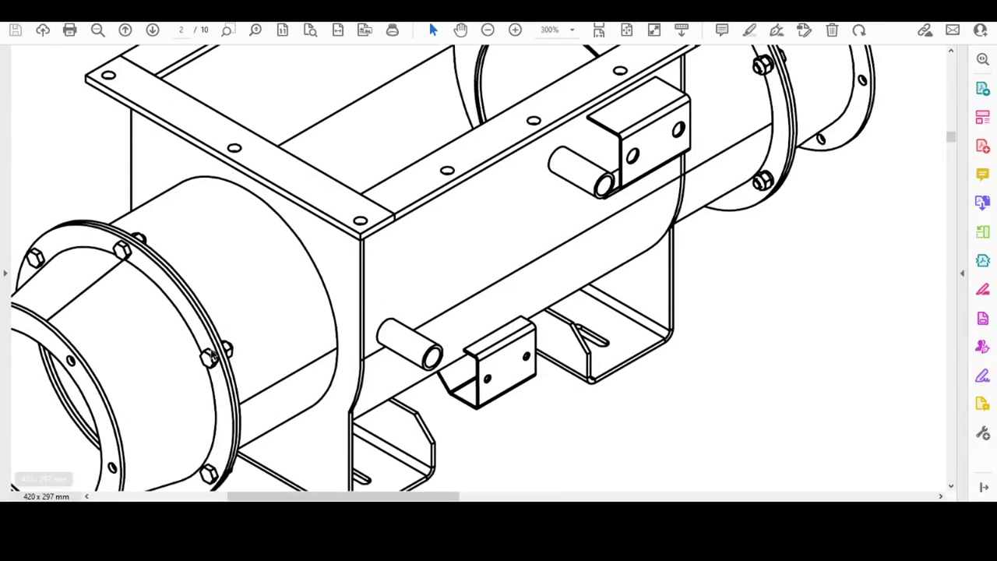
{"action": "scroll", "coordinate": [269, 343], "scroll_direction": "up", "scroll_amount": 10}
{"action": "scroll", "coordinate": [195, 358], "scroll_direction": "up", "scroll_amount": 5}
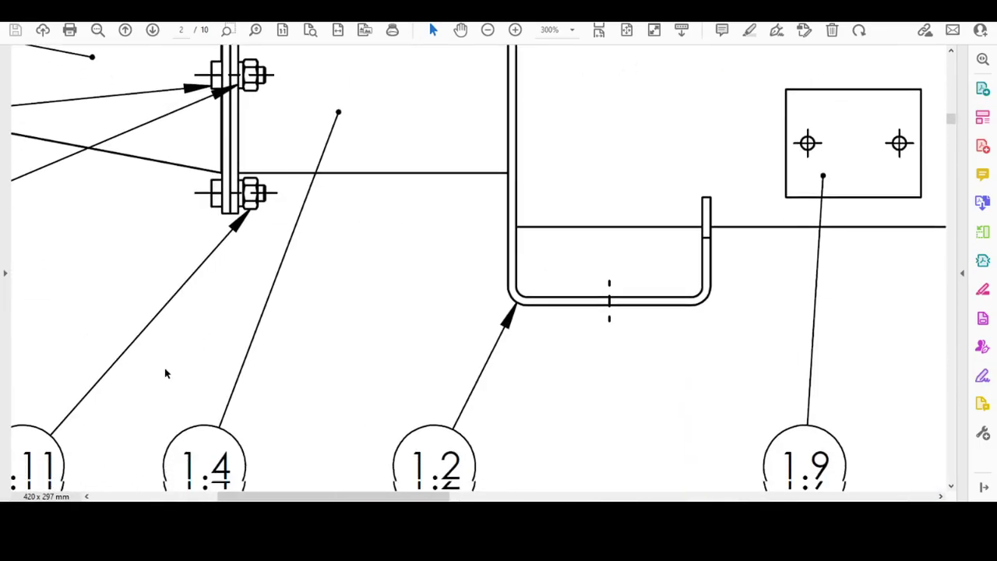
{"action": "scroll", "coordinate": [195, 328], "scroll_direction": "down", "scroll_amount": 5, "text": "ctrl"}
{"action": "scroll", "coordinate": [216, 379], "scroll_direction": "up", "scroll_amount": 1, "text": "ctrl"}
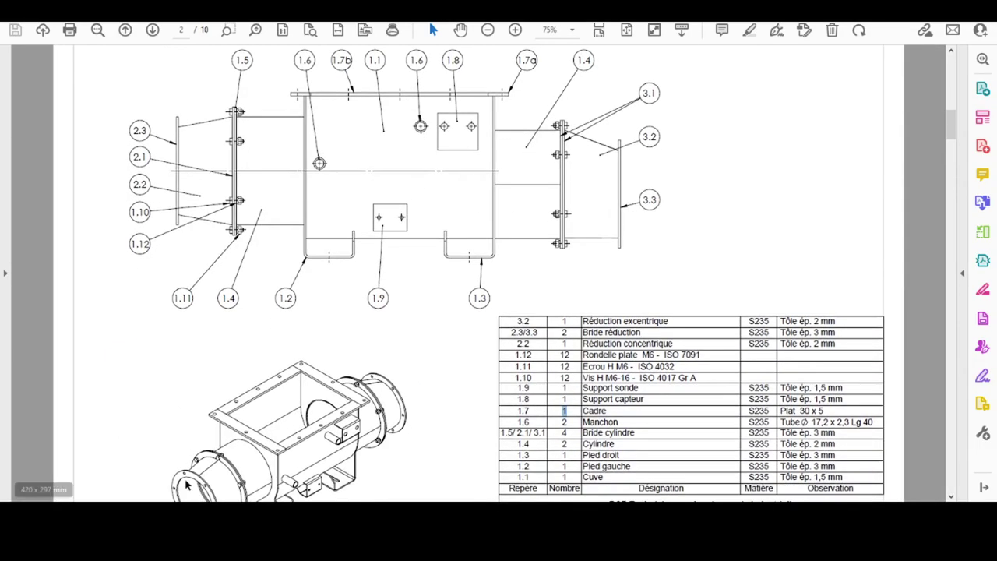
{"action": "scroll", "coordinate": [210, 436], "scroll_direction": "down", "scroll_amount": 3}
{"action": "scroll", "coordinate": [210, 452], "scroll_direction": "down", "scroll_amount": 3}
{"action": "scroll", "coordinate": [178, 450], "scroll_direction": "up", "scroll_amount": 1, "text": "ctrl"}
{"action": "scroll", "coordinate": [205, 390], "scroll_direction": "up", "scroll_amount": 1}
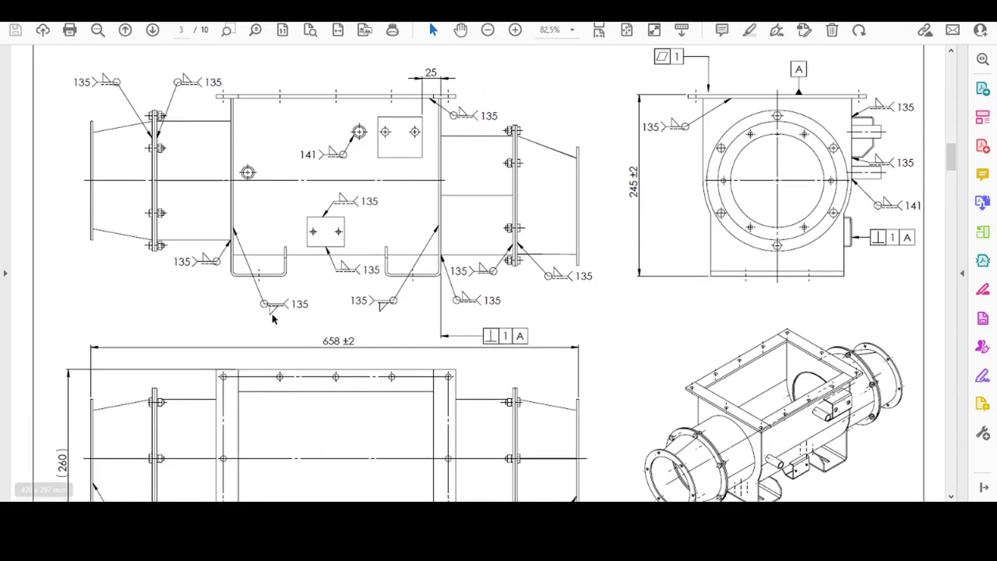
{"action": "scroll", "coordinate": [272, 319], "scroll_direction": "up", "scroll_amount": 2}
{"action": "scroll", "coordinate": [198, 388], "scroll_direction": "up", "scroll_amount": 1, "text": "ctrl"}
{"action": "scroll", "coordinate": [199, 388], "scroll_direction": "up", "scroll_amount": 3, "text": "ctrl"}
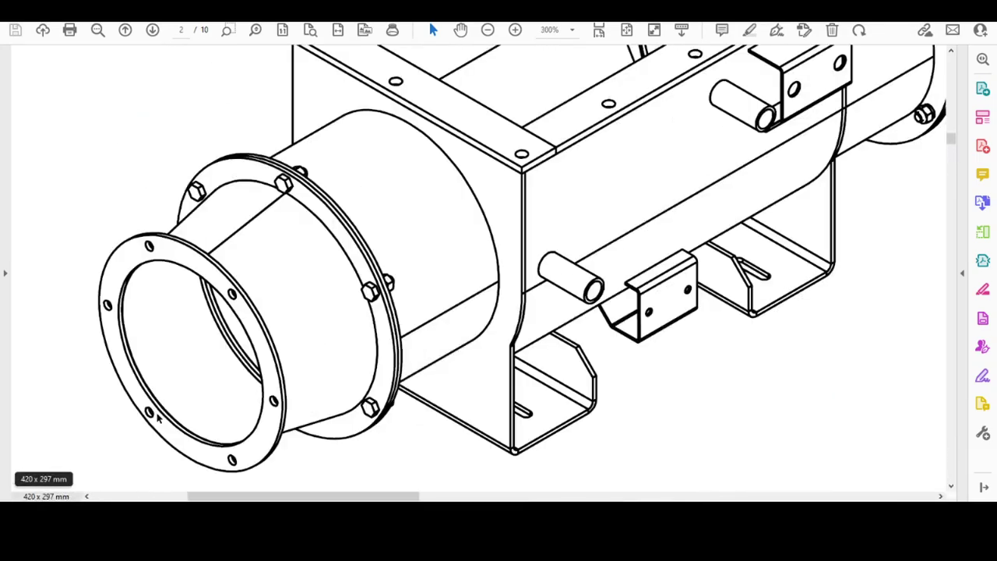
{"action": "scroll", "coordinate": [199, 388], "scroll_direction": "up", "scroll_amount": 1, "text": "ctrl"}
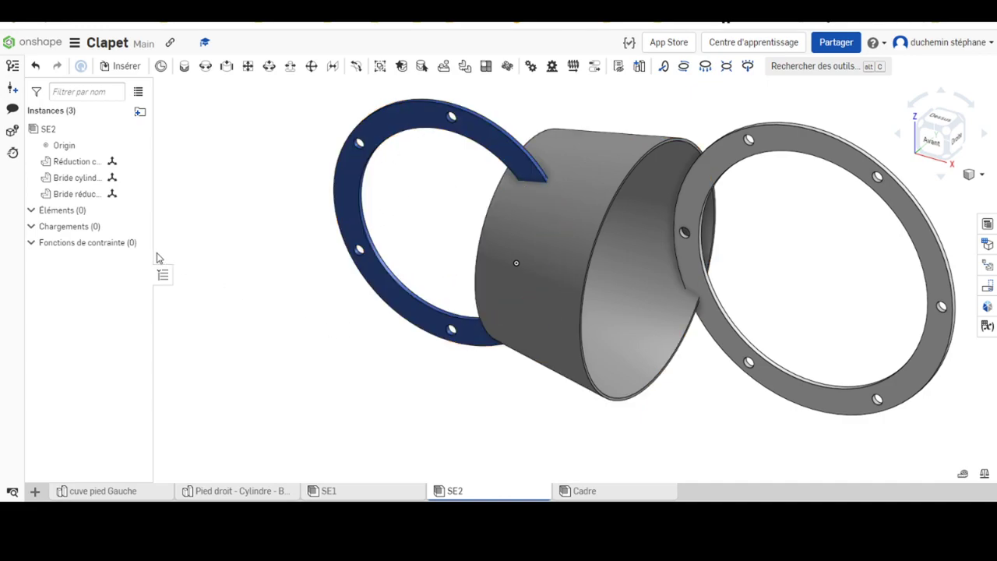
Orbit the SE2 view and select the reduction cone.
{"action": "mouse_move", "coordinate": [434, 420]}
{"action": "right_mouse_down"}
{"action": "mouse_move", "coordinate": [546, 422]}
{"action": "mouse_move", "coordinate": [554, 344]}
{"action": "right_mouse_up"}
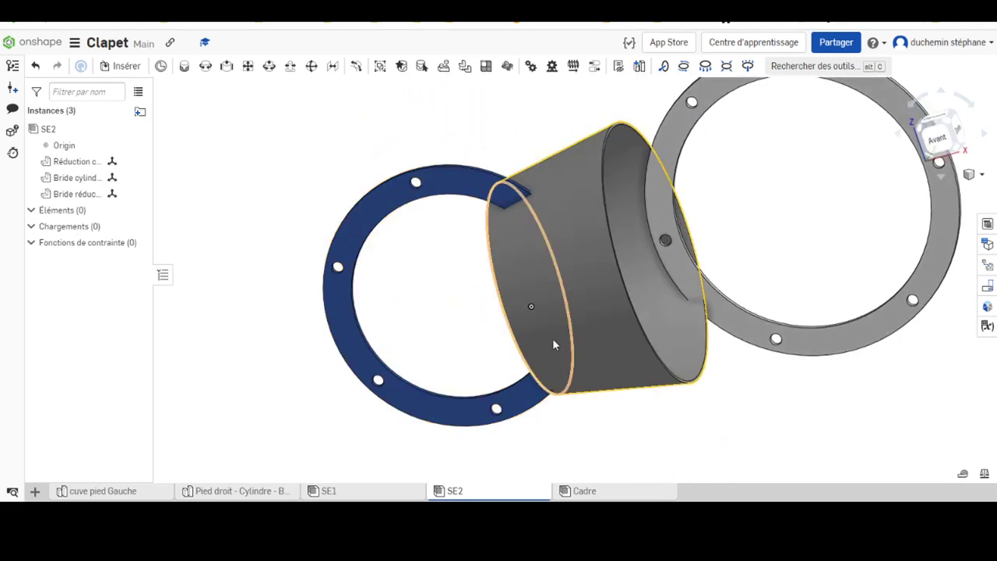
{"action": "left_click", "coordinate": [584, 201]}
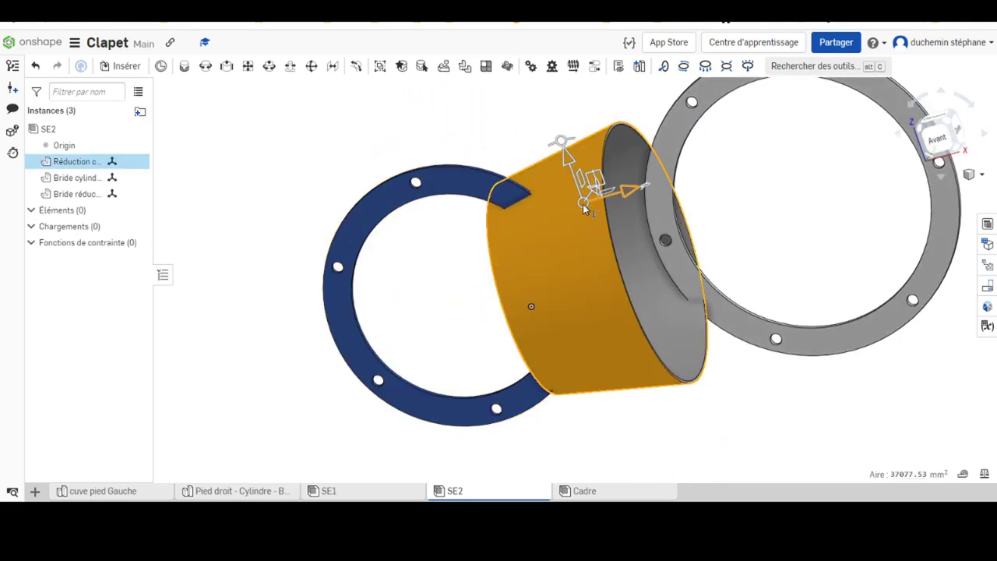
Fix the reduction cone in place and orbit around to inspect the flanges.
{"action": "right_click", "coordinate": [68, 164]}
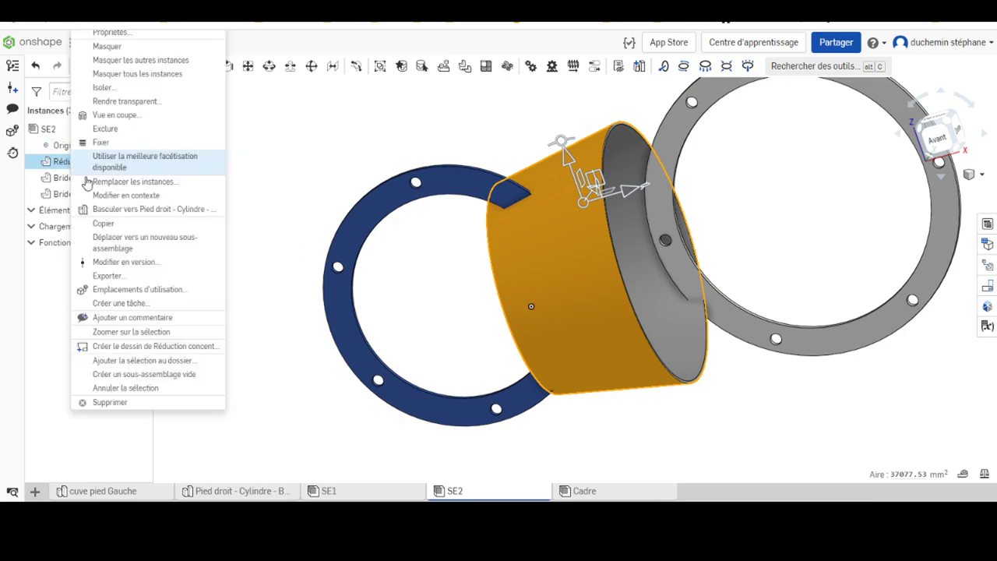
{"action": "left_click", "coordinate": [86, 143]}
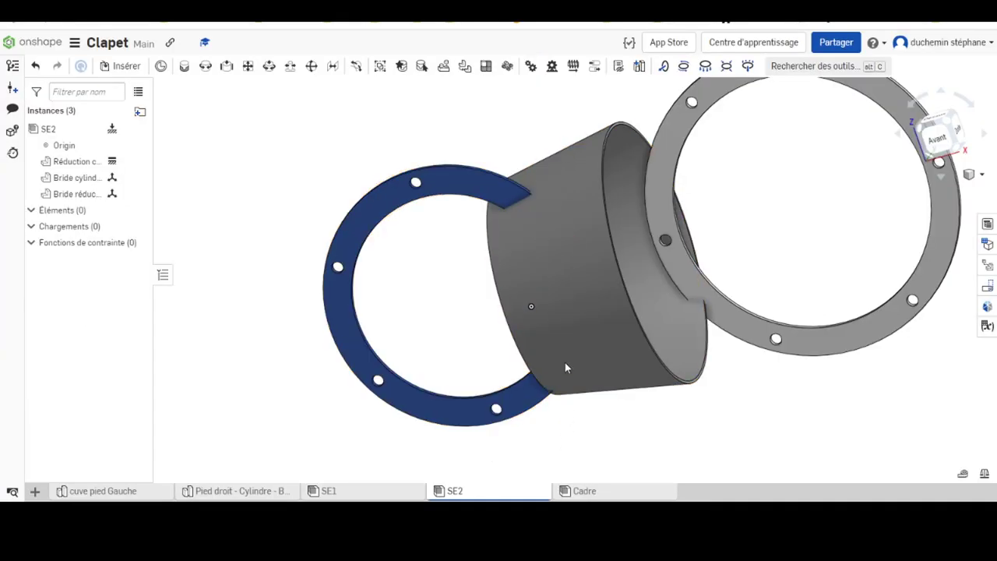
{"action": "right_click_drag", "start_coordinate": [550, 321], "coordinate": [630, 227]}
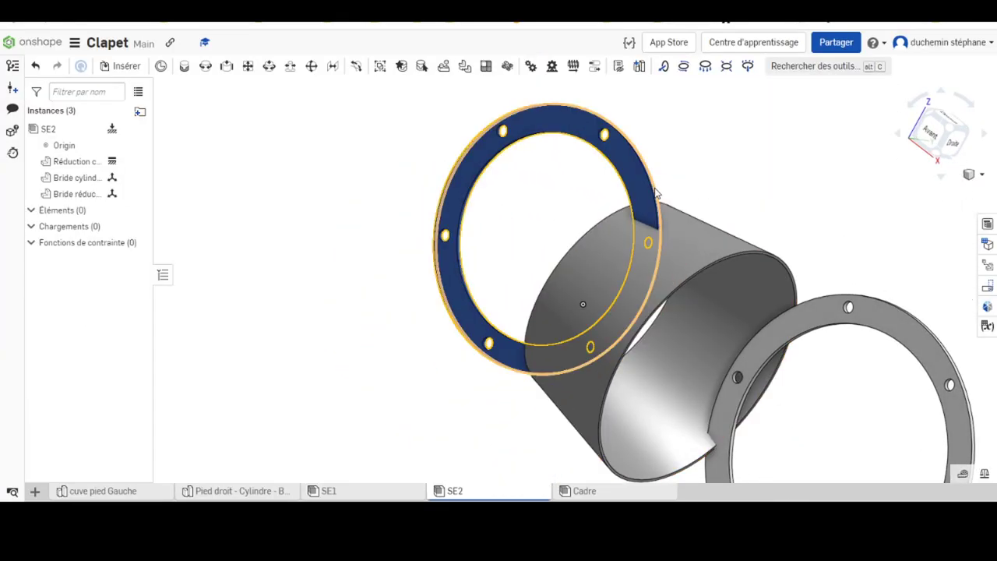
{"action": "mouse_move", "coordinate": [638, 361]}
{"action": "right_mouse_down"}
{"action": "mouse_move", "coordinate": [655, 287]}
{"action": "mouse_move", "coordinate": [691, 366]}
{"action": "mouse_move", "coordinate": [715, 361]}
{"action": "mouse_move", "coordinate": [696, 347]}
{"action": "right_mouse_up"}
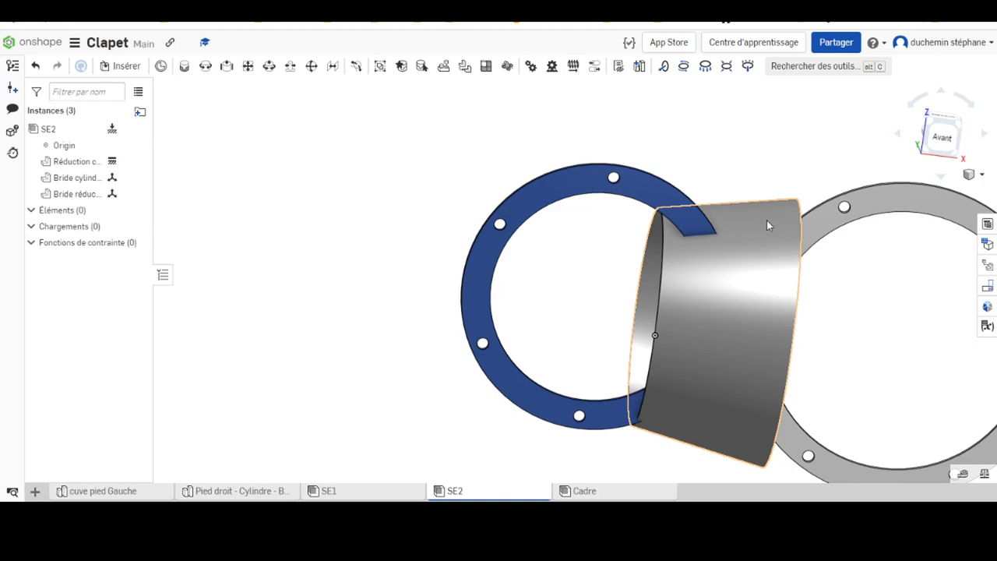
{"action": "mouse_move", "coordinate": [709, 278]}
{"action": "right_mouse_down"}
{"action": "mouse_move", "coordinate": [652, 263]}
{"action": "mouse_move", "coordinate": [720, 252]}
{"action": "mouse_move", "coordinate": [704, 282]}
{"action": "right_mouse_up"}
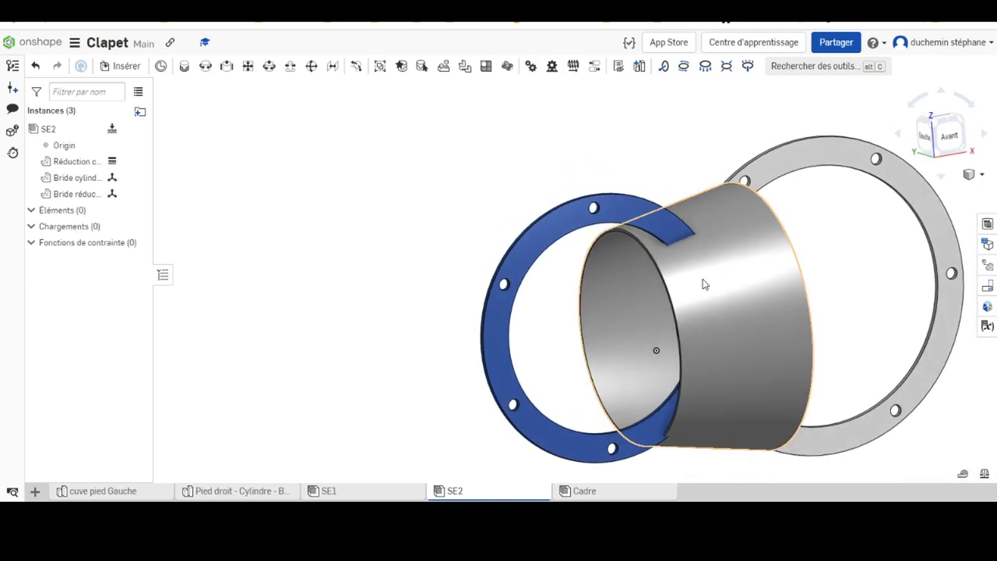
Start a Fixe mate joining the blue flange's inner edge to the cone's small rim.
{"action": "left_click", "coordinate": [184, 66]}
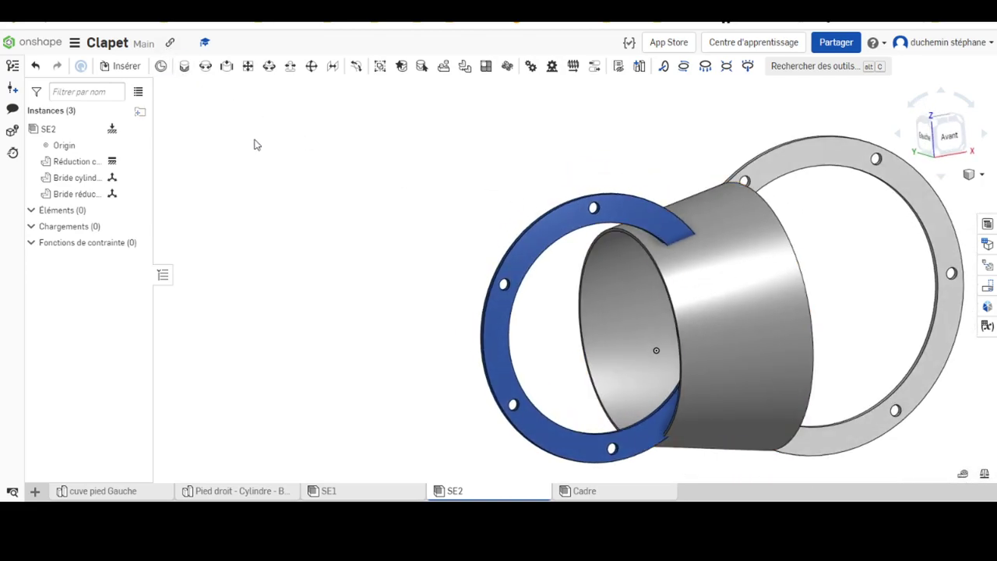
{"action": "left_click", "coordinate": [564, 241]}
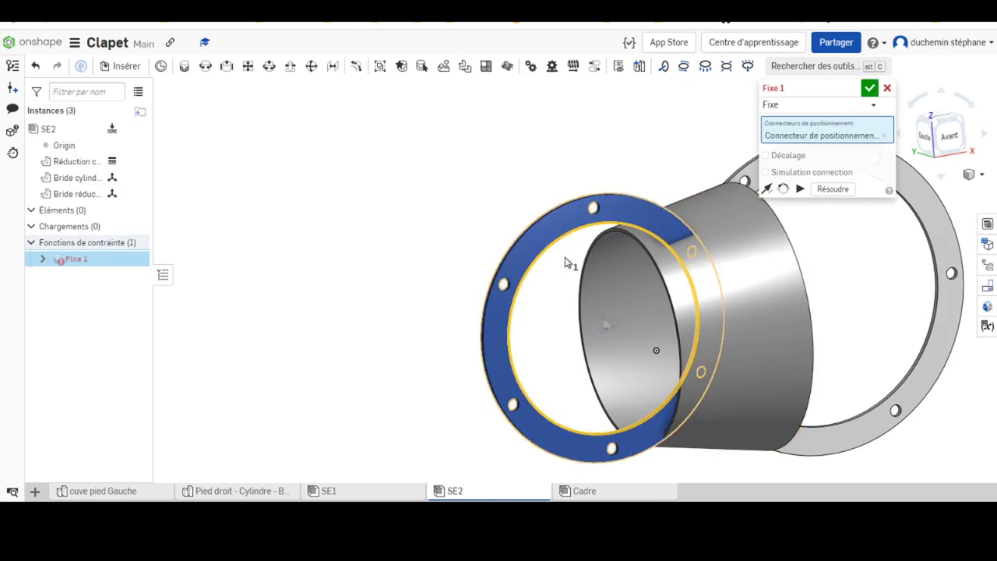
{"action": "left_click", "coordinate": [648, 262]}
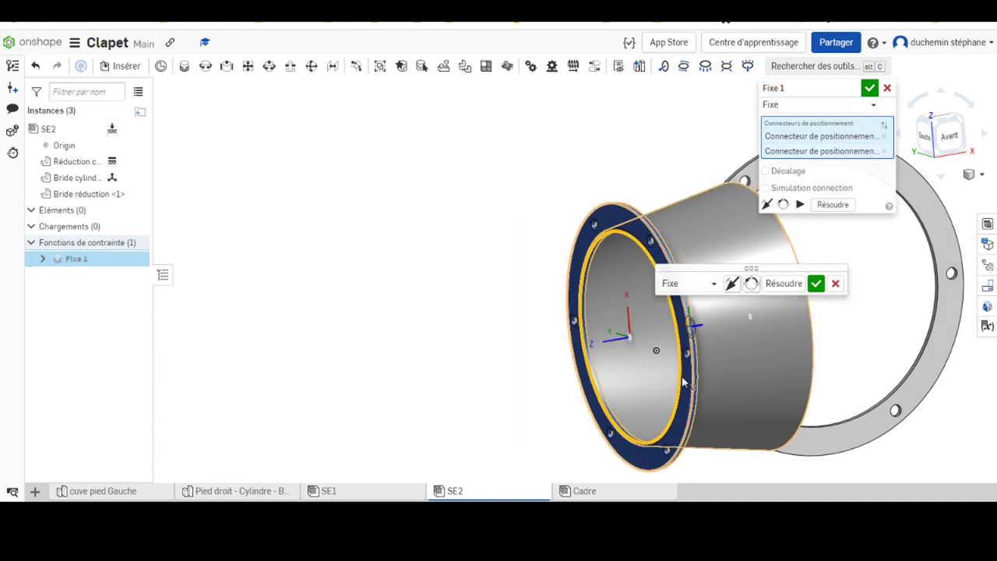
{"action": "scroll", "coordinate": [686, 382], "scroll_direction": "down", "scroll_amount": 2}
{"action": "scroll", "coordinate": [689, 383], "scroll_direction": "up", "scroll_amount": 5}
{"action": "scroll", "coordinate": [701, 380], "scroll_direction": "up", "scroll_amount": 3}
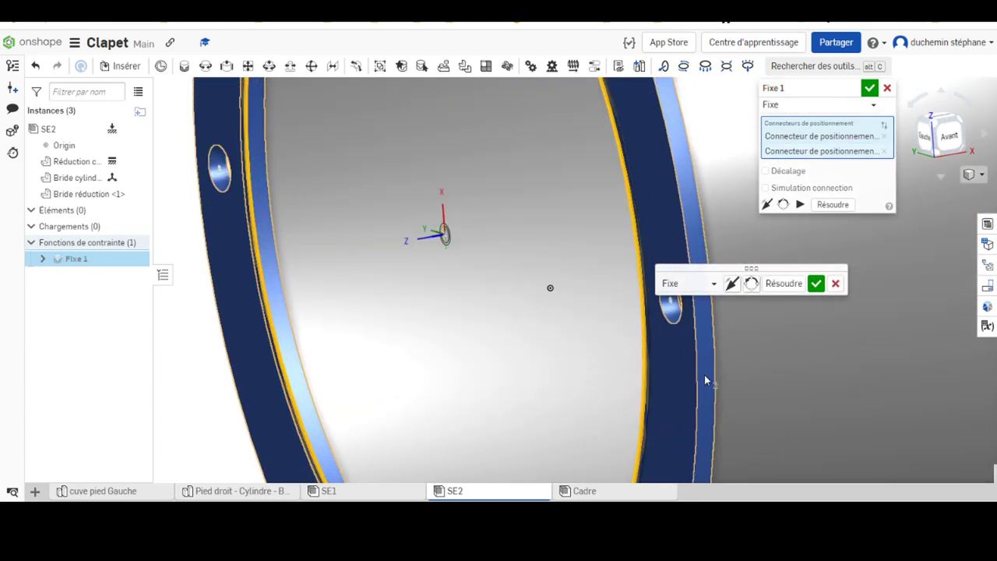
{"action": "scroll", "coordinate": [772, 371], "scroll_direction": "down", "scroll_amount": 2}
{"action": "scroll", "coordinate": [750, 379], "scroll_direction": "up", "scroll_amount": 5}
{"action": "mouse_move", "coordinate": [750, 379]}
{"action": "right_mouse_down"}
{"action": "mouse_move", "coordinate": [733, 411]}
{"action": "mouse_move", "coordinate": [752, 419]}
{"action": "mouse_move", "coordinate": [789, 298]}
{"action": "right_mouse_up"}
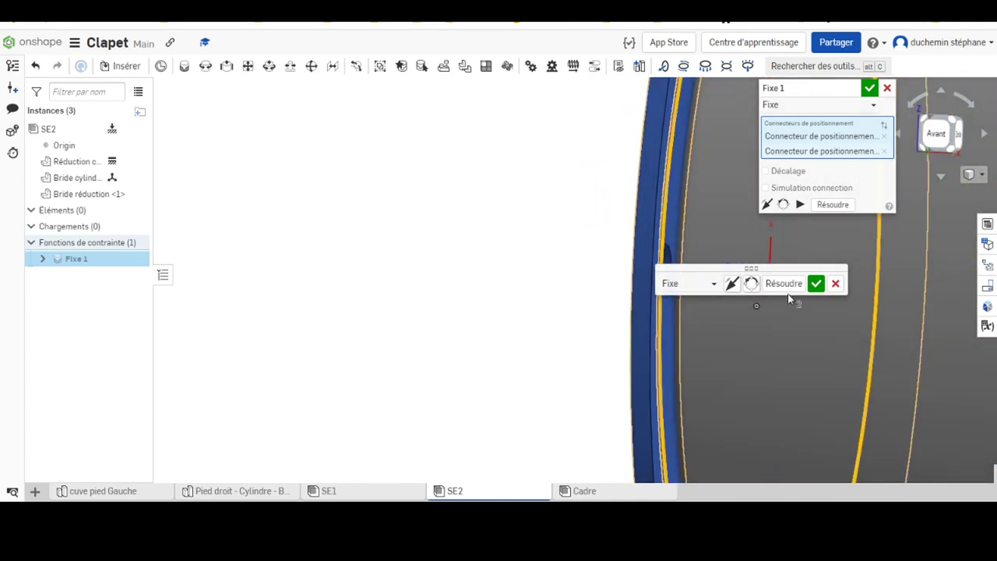
Flip the blue flange's orientation, check it from the left view, and confirm Fixe 1.
{"action": "left_click", "coordinate": [766, 205]}
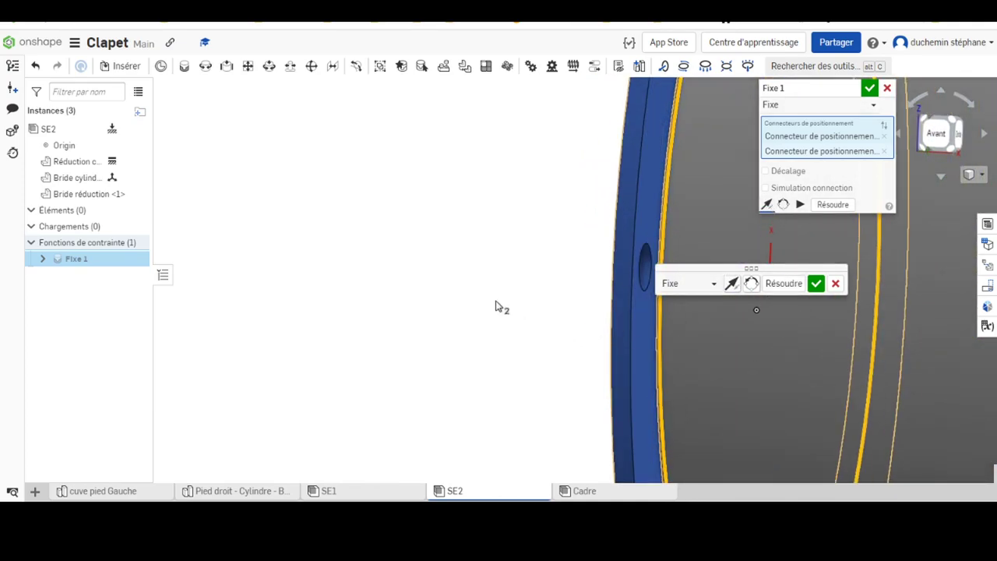
{"action": "key", "text": "shift+3"}
{"action": "key", "text": "f"}
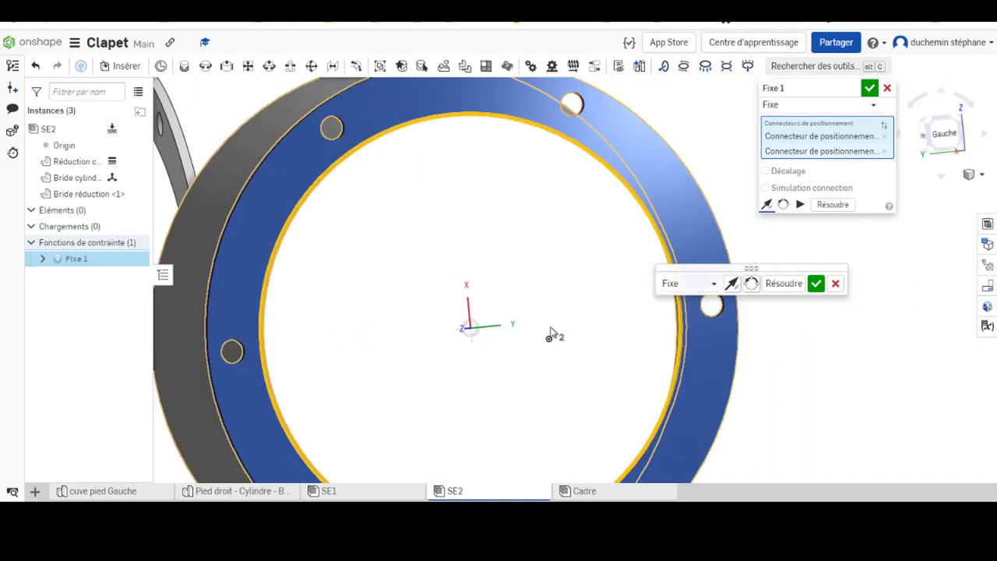
{"action": "scroll", "coordinate": [551, 333], "scroll_direction": "down", "scroll_amount": 5}
{"action": "mouse_move", "coordinate": [784, 341]}
{"action": "right_mouse_down"}
{"action": "mouse_move", "coordinate": [769, 330]}
{"action": "mouse_move", "coordinate": [703, 378]}
{"action": "mouse_move", "coordinate": [659, 393]}
{"action": "mouse_move", "coordinate": [654, 414]}
{"action": "mouse_move", "coordinate": [630, 423]}
{"action": "mouse_move", "coordinate": [459, 386]}
{"action": "right_mouse_up"}
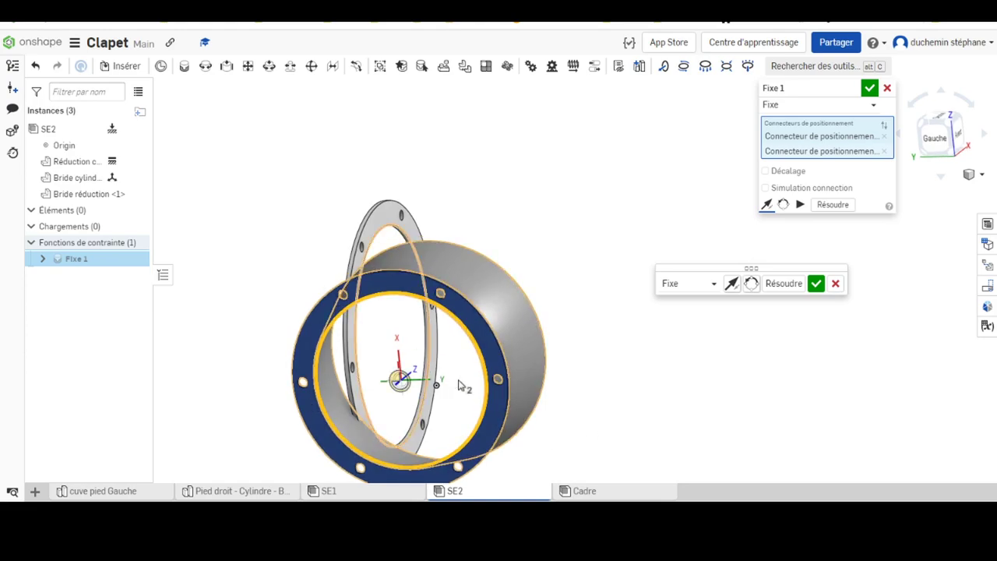
{"action": "left_click", "coordinate": [816, 285]}
Mate the cone's wide-rim connector to the grey cylindrical flange's connector.
{"action": "right_click_drag", "start_coordinate": [601, 244], "coordinate": [573, 281]}
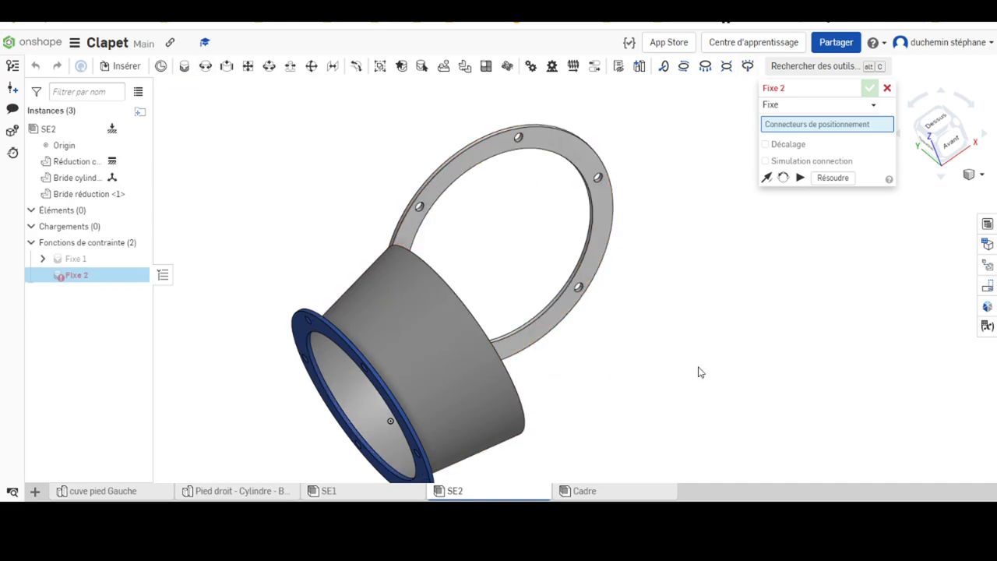
{"action": "right_click_drag", "start_coordinate": [699, 372], "coordinate": [615, 343]}
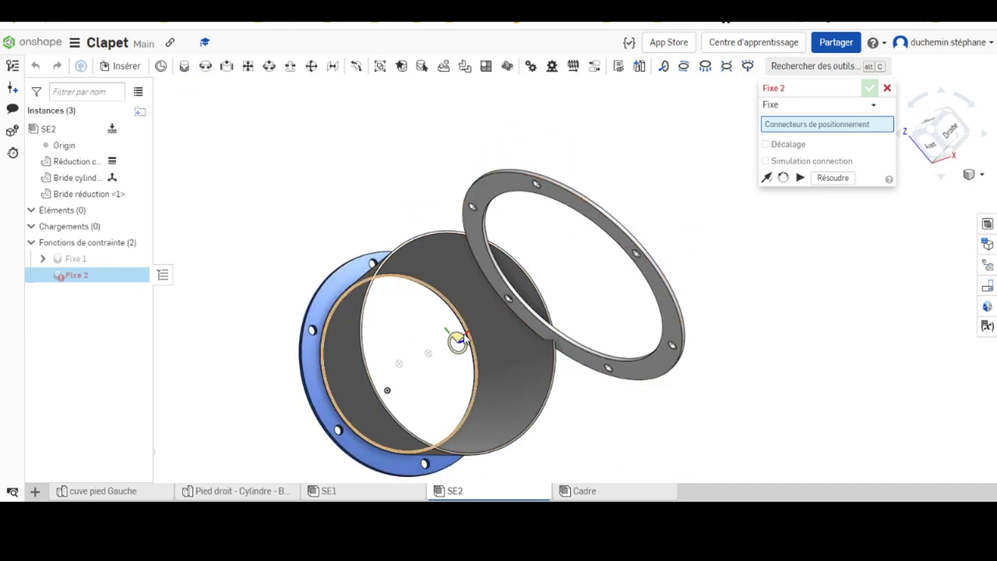
{"action": "left_click", "coordinate": [399, 252]}
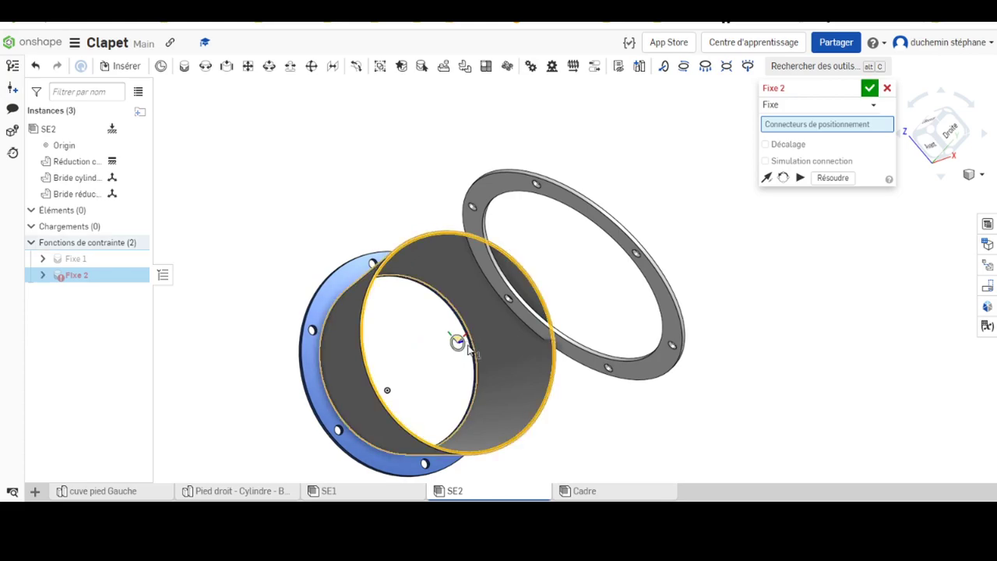
{"action": "left_click", "coordinate": [573, 207]}
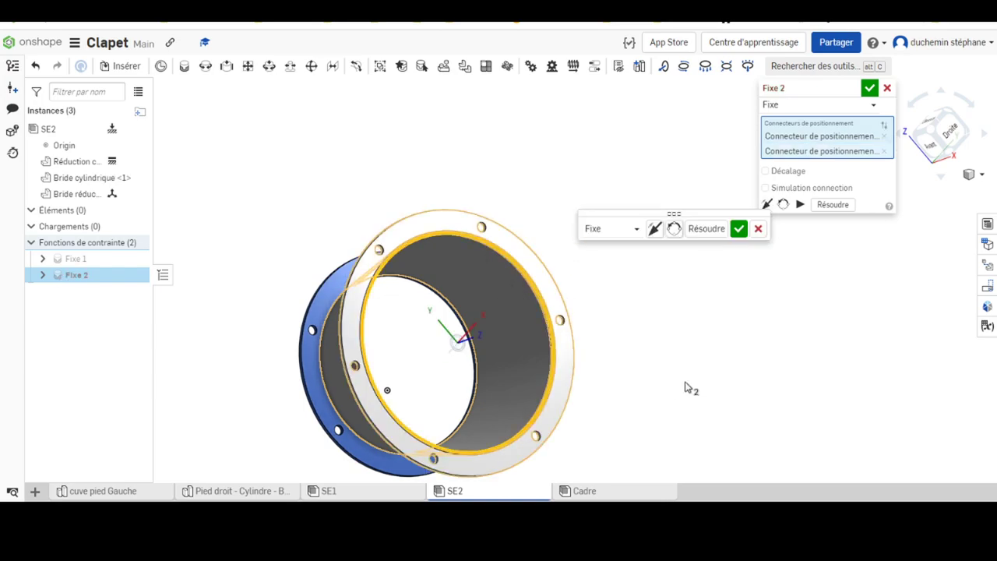
Check the grey flange from the left view, confirm Fixe 2, and view the finished subassembly.
{"action": "right_click_drag", "start_coordinate": [691, 387], "coordinate": [733, 371]}
{"action": "key", "text": "shift+3"}
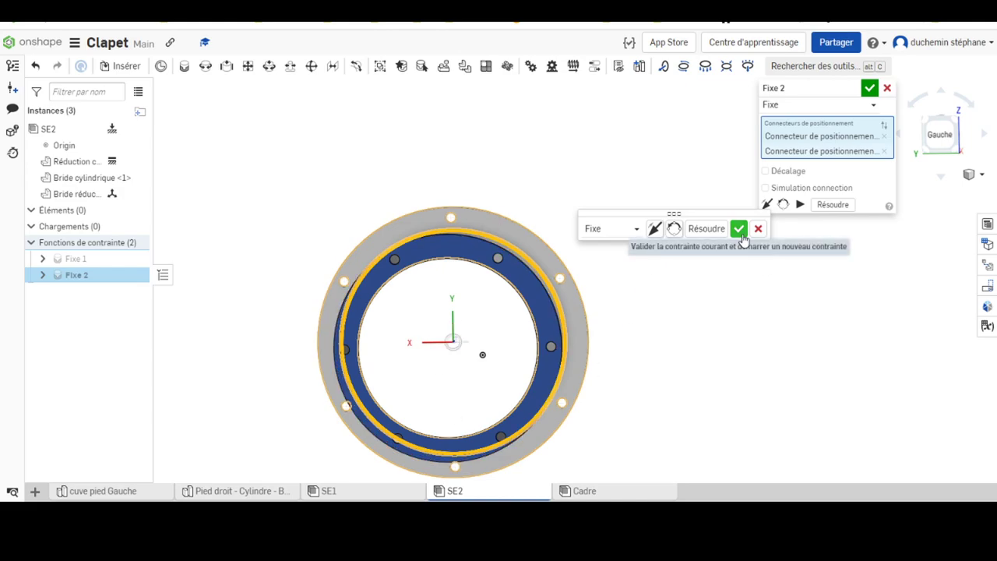
{"action": "mouse_move", "coordinate": [642, 382]}
{"action": "right_mouse_down"}
{"action": "mouse_move", "coordinate": [670, 357]}
{"action": "mouse_move", "coordinate": [667, 374]}
{"action": "right_mouse_up"}
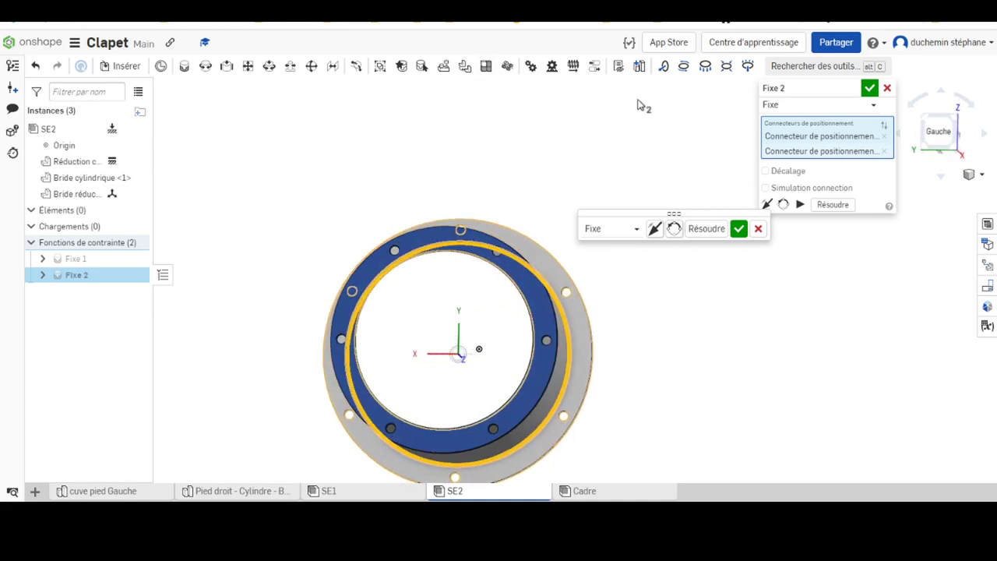
{"action": "left_click", "coordinate": [938, 131]}
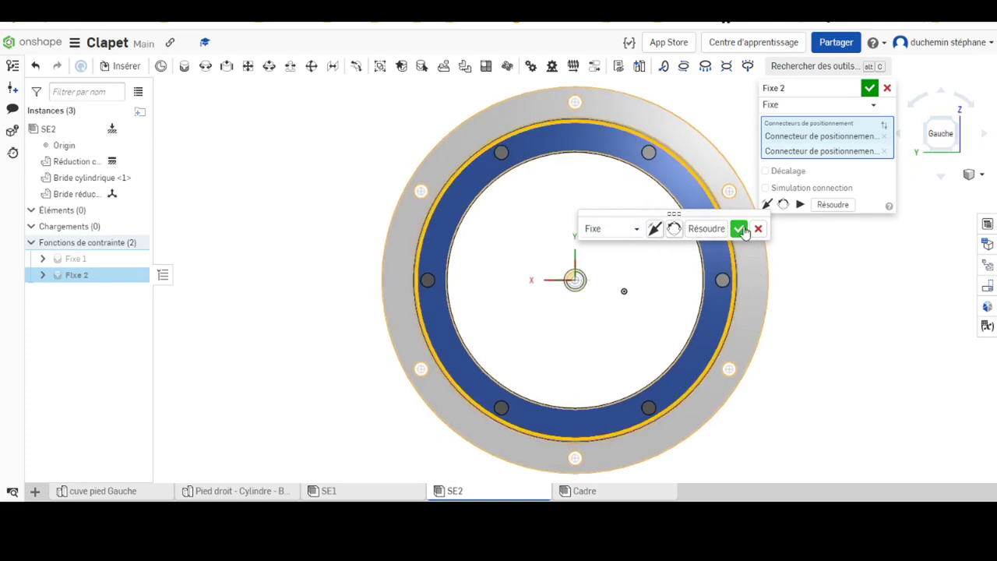
{"action": "left_click", "coordinate": [738, 228]}
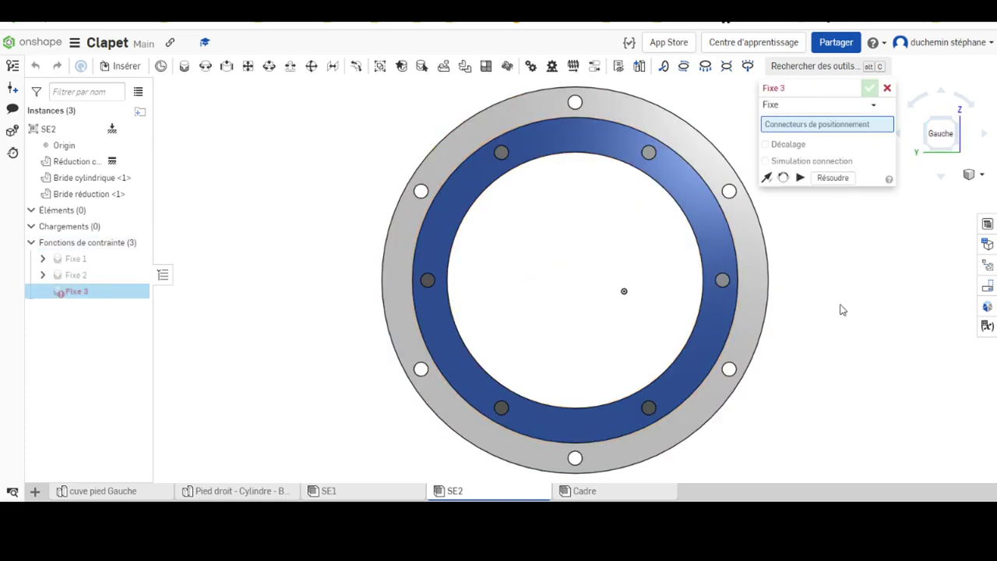
{"action": "right_click_drag", "start_coordinate": [840, 309], "coordinate": [774, 322]}
{"action": "right_click_drag", "start_coordinate": [787, 234], "coordinate": [674, 240]}
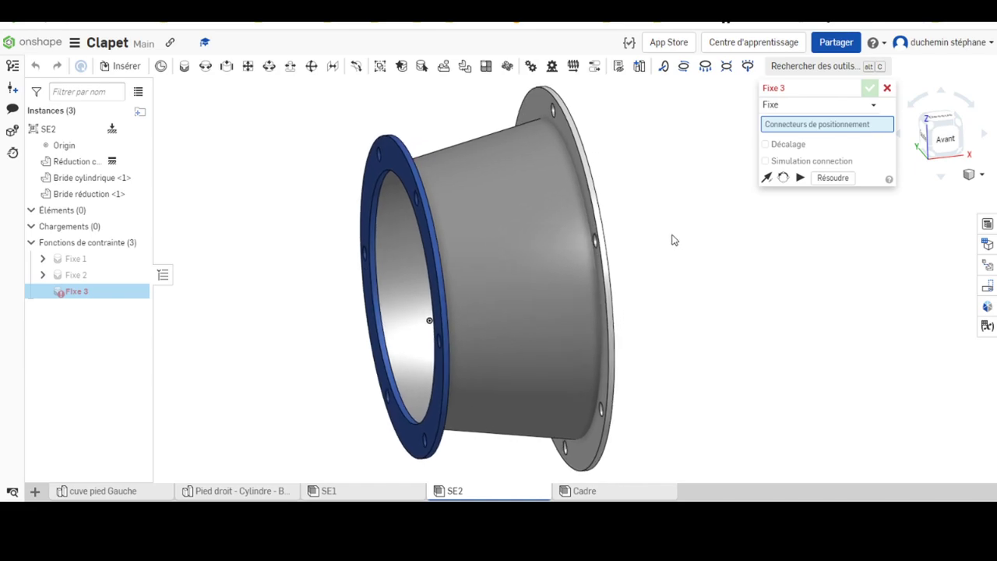
{"action": "scroll", "coordinate": [670, 236], "scroll_direction": "down", "scroll_amount": 3}
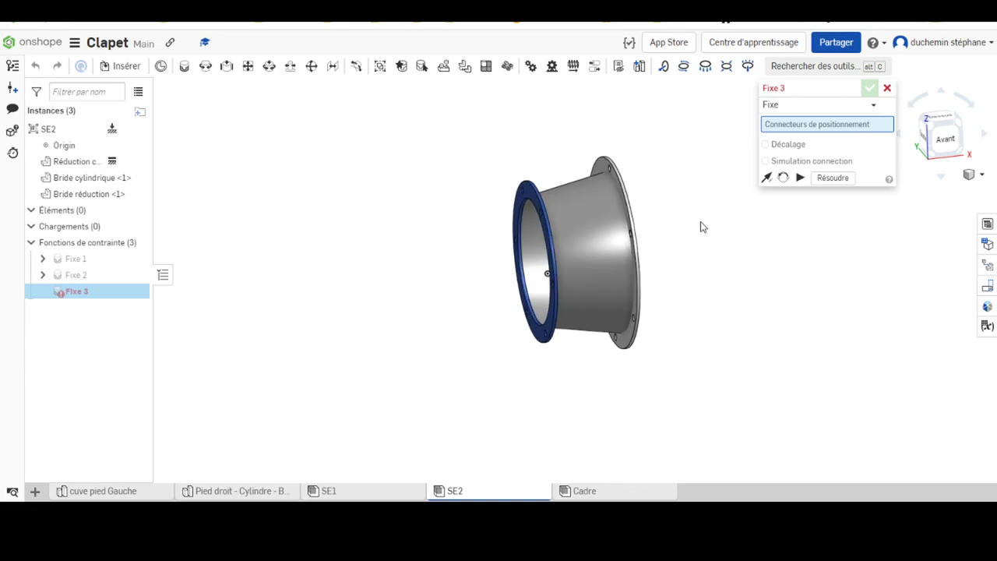